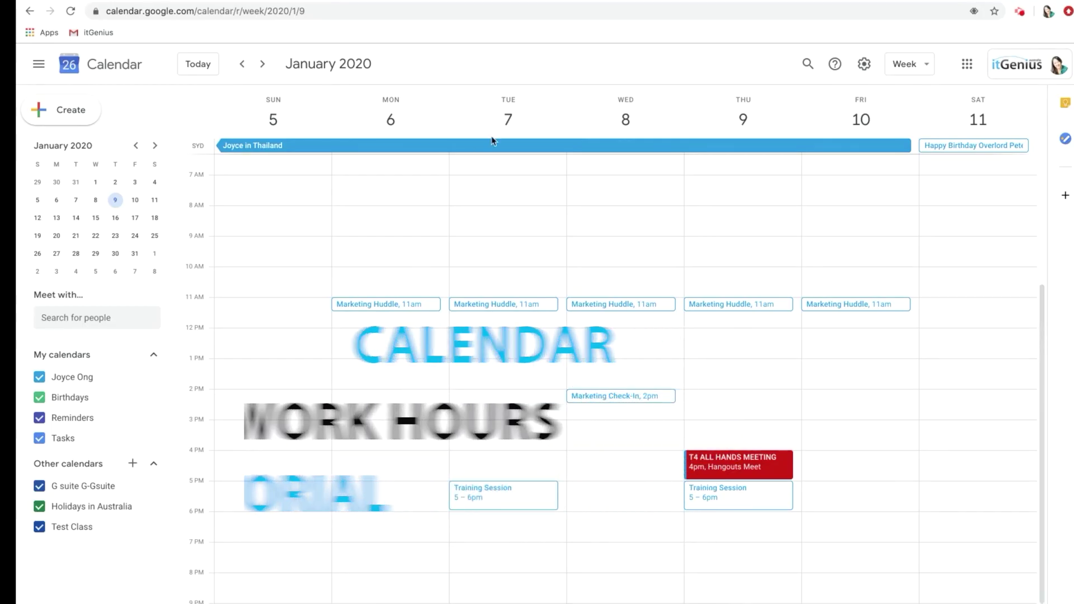
Open Google Calendar's Settings from the gear menu
click(864, 64)
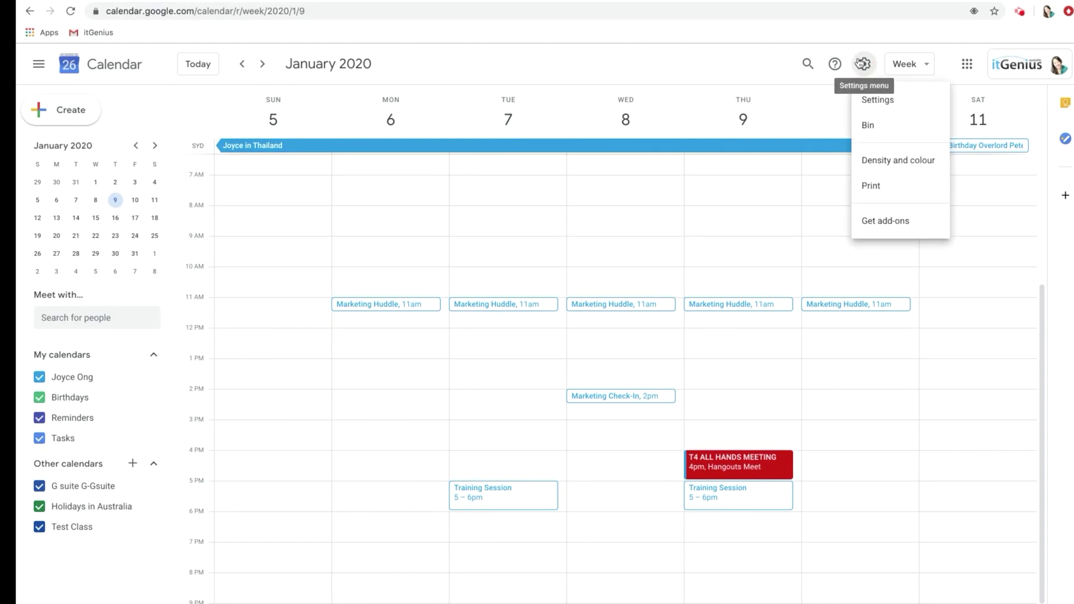
click(865, 101)
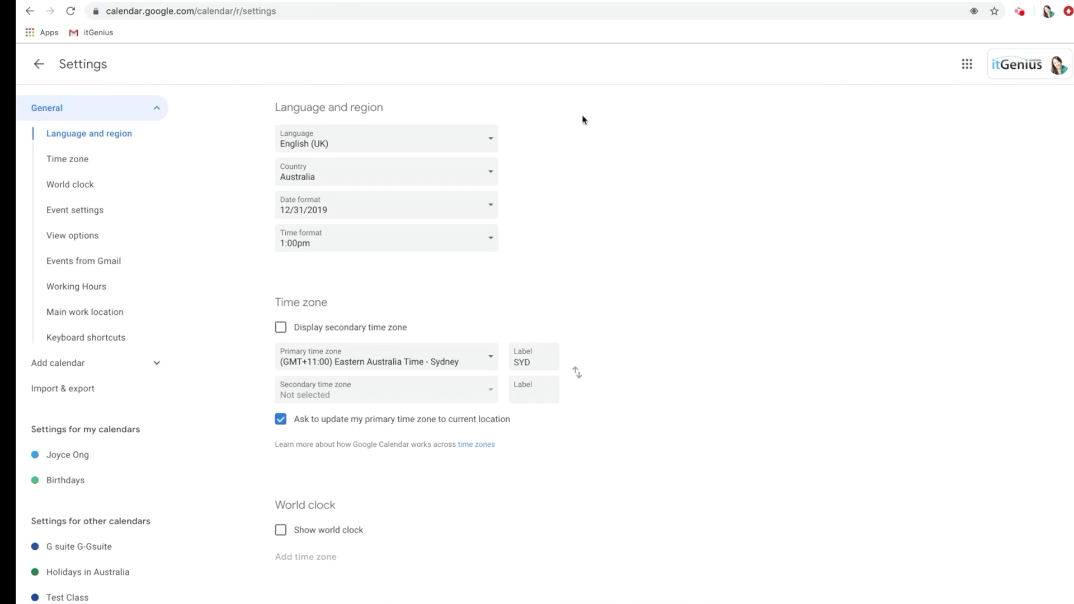
Enable working hours and drop Sunday, Friday and Saturday from the working days
click(75, 289)
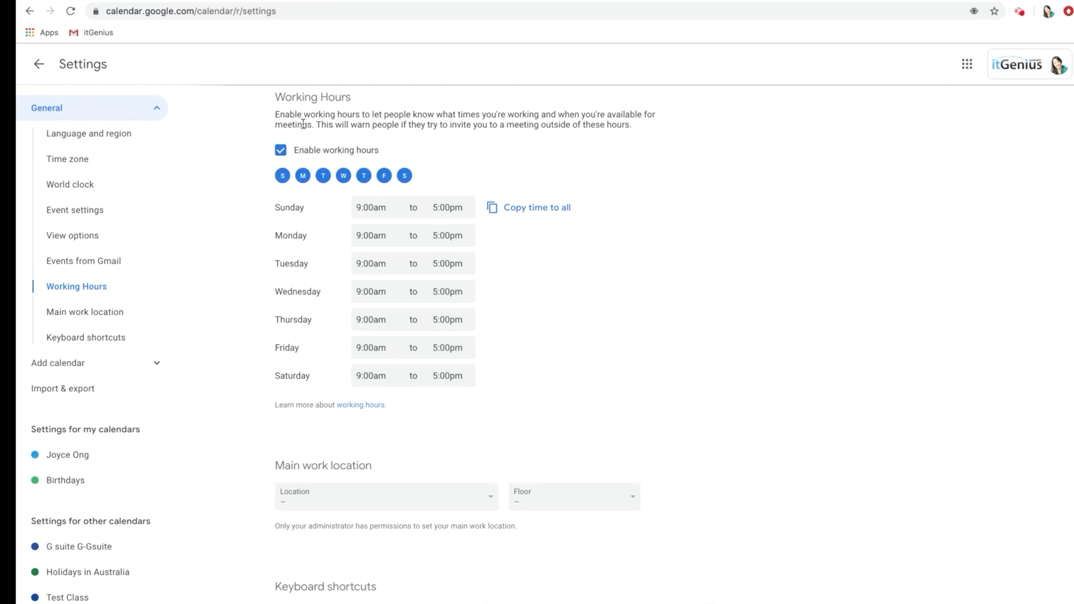
click(281, 152)
click(281, 176)
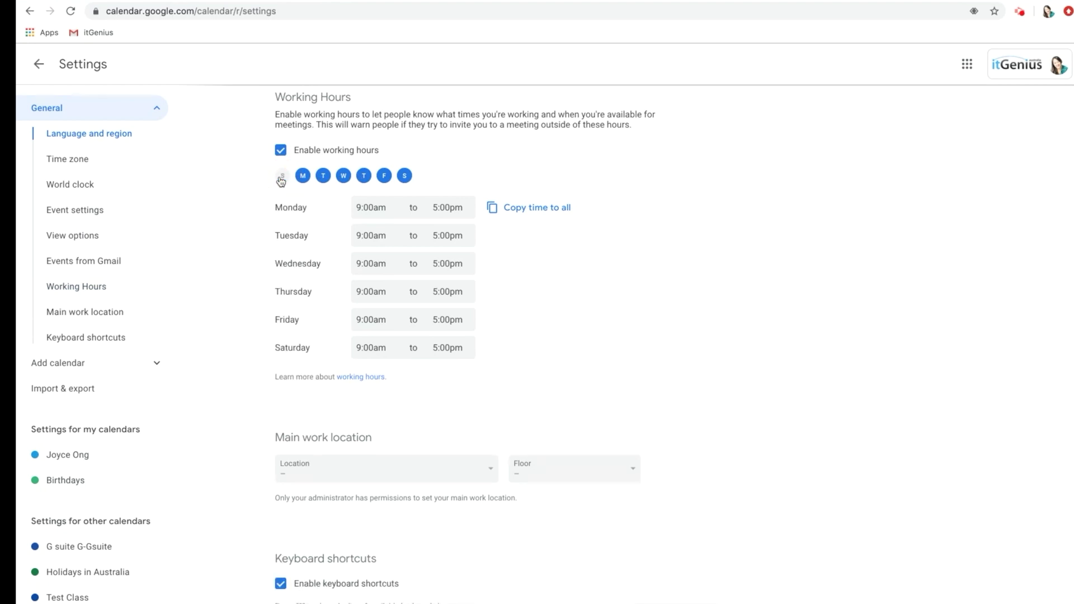
click(385, 176)
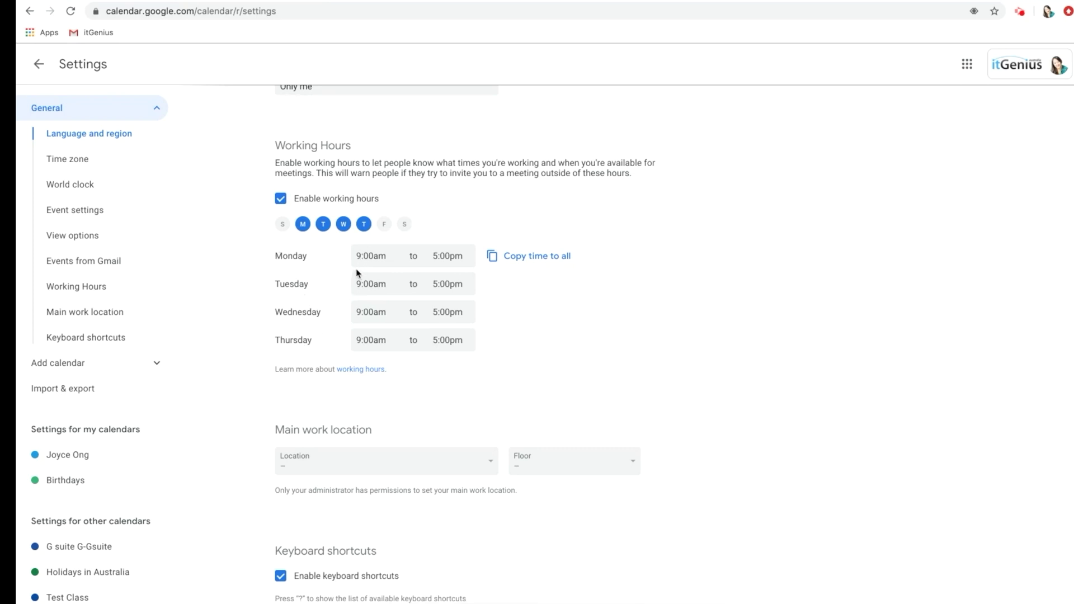
Keep Monday's working-hours end time at 5:00pm
click(443, 255)
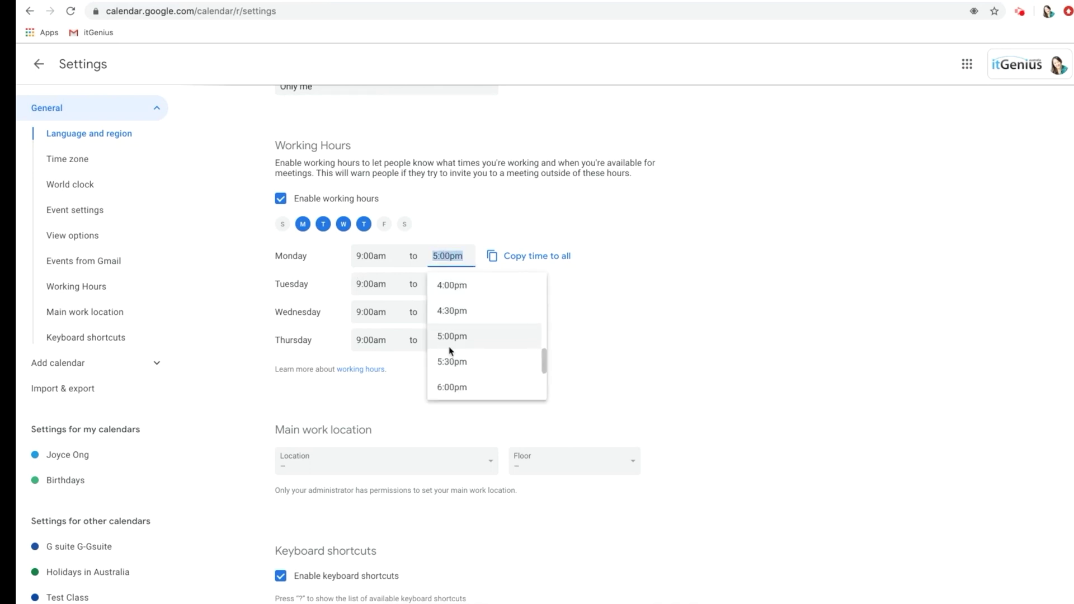
text(5)
click(447, 230)
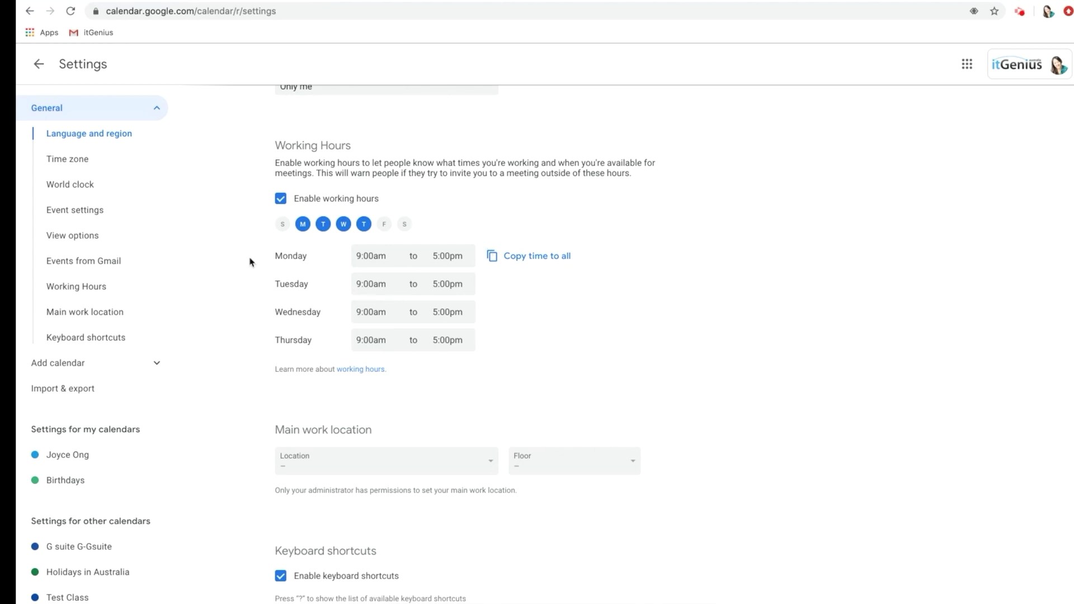
Leave settings and return to the 5–11 January 2020 week view
click(38, 64)
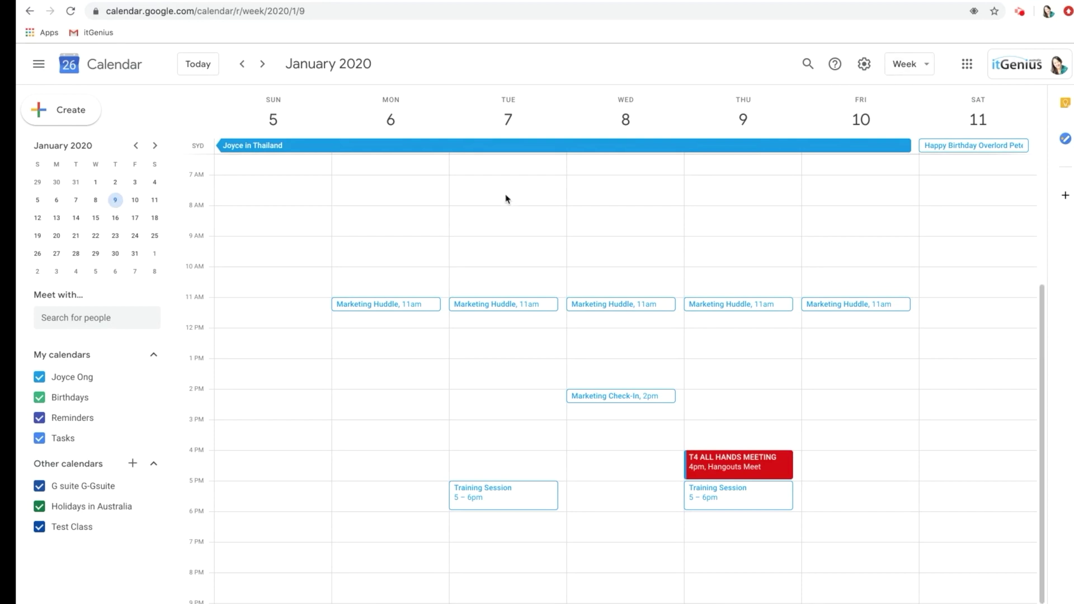
Start a Tuesday 7 January 8am event and fix the mistyped title letters
click(480, 213)
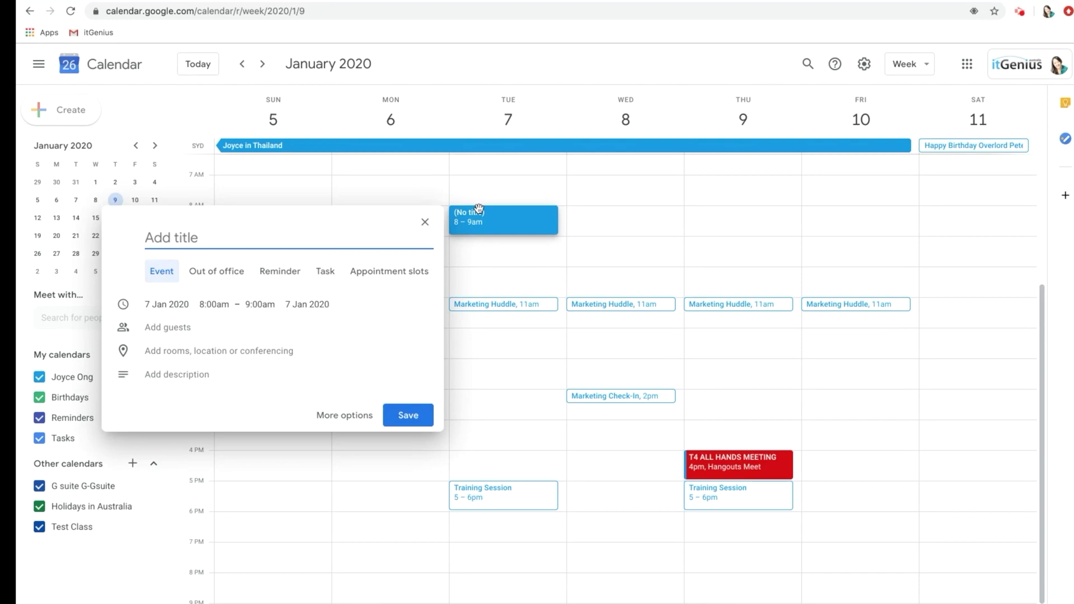
text(JOYE O)
key(BackSpace)
key(BackSpace)
key(BackSpace)
text(CE OT O)
text(UT O)
text(F OF)
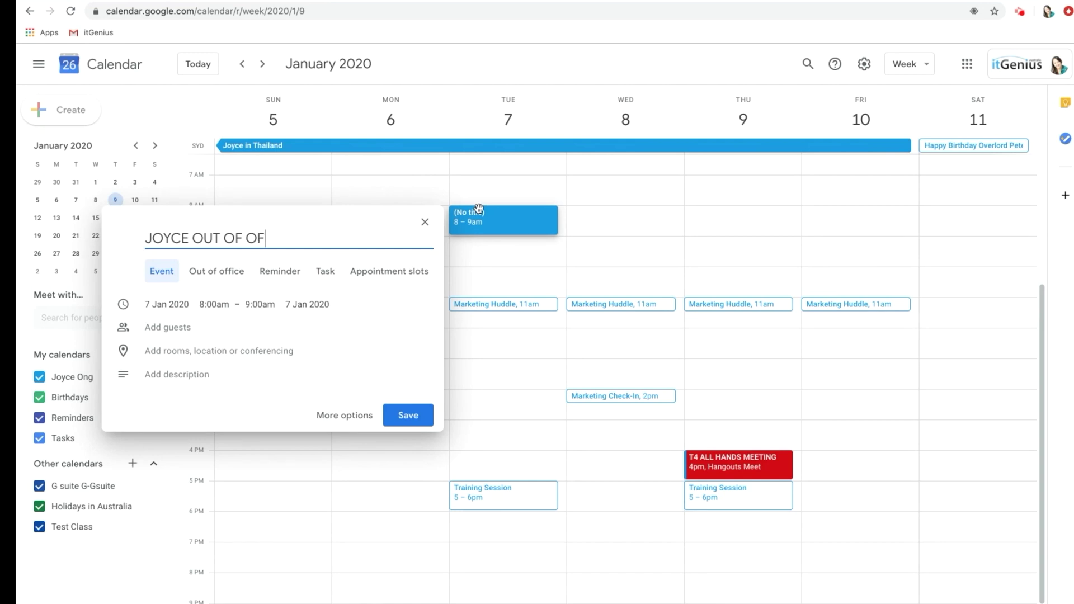
text(FICE)
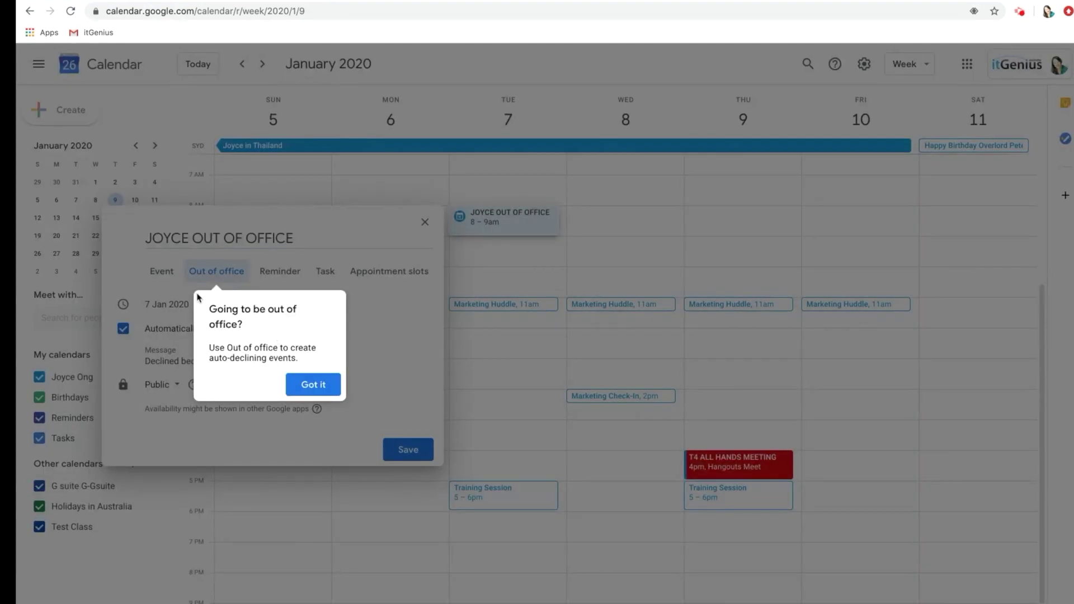
Set the out-of-office event to end on 10 January and save it
click(303, 388)
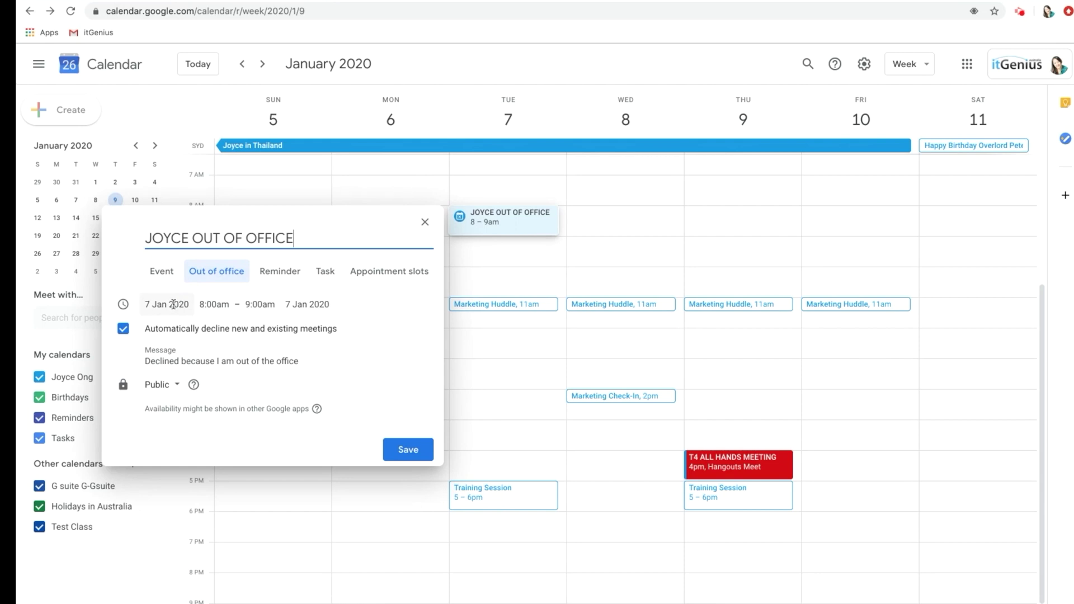
click(307, 304)
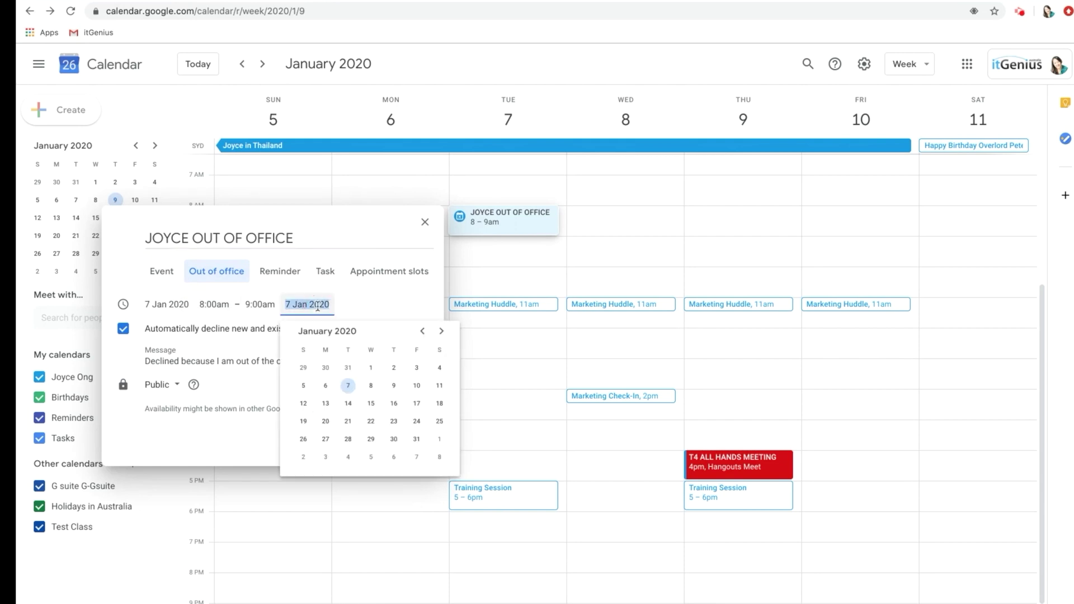
click(415, 386)
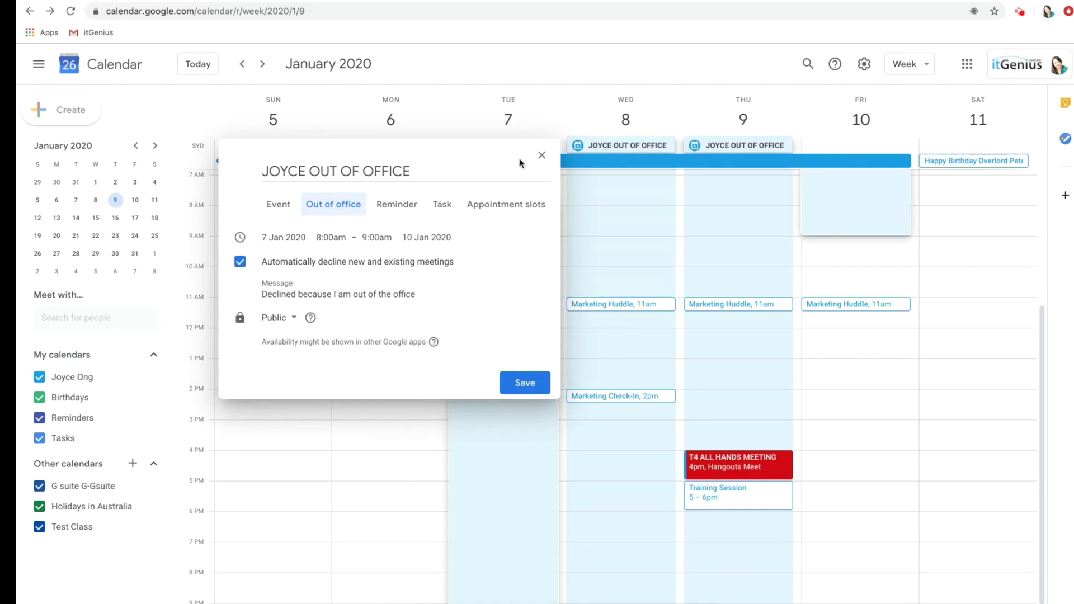
click(524, 383)
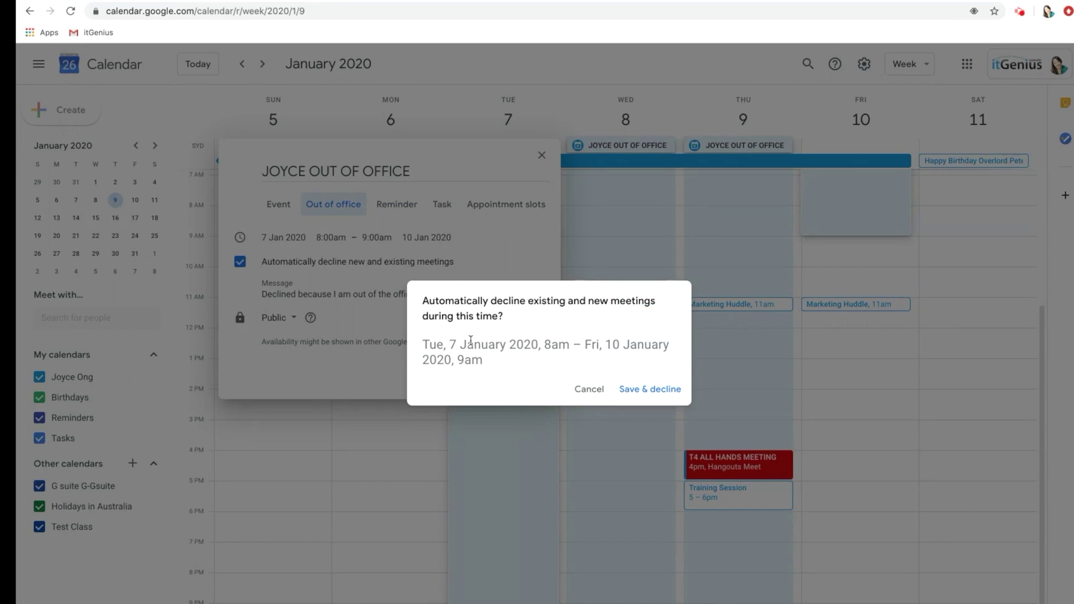
Confirm saving JOYCE OUT OF OFFICE with Save & decline for 7–10 January
click(640, 390)
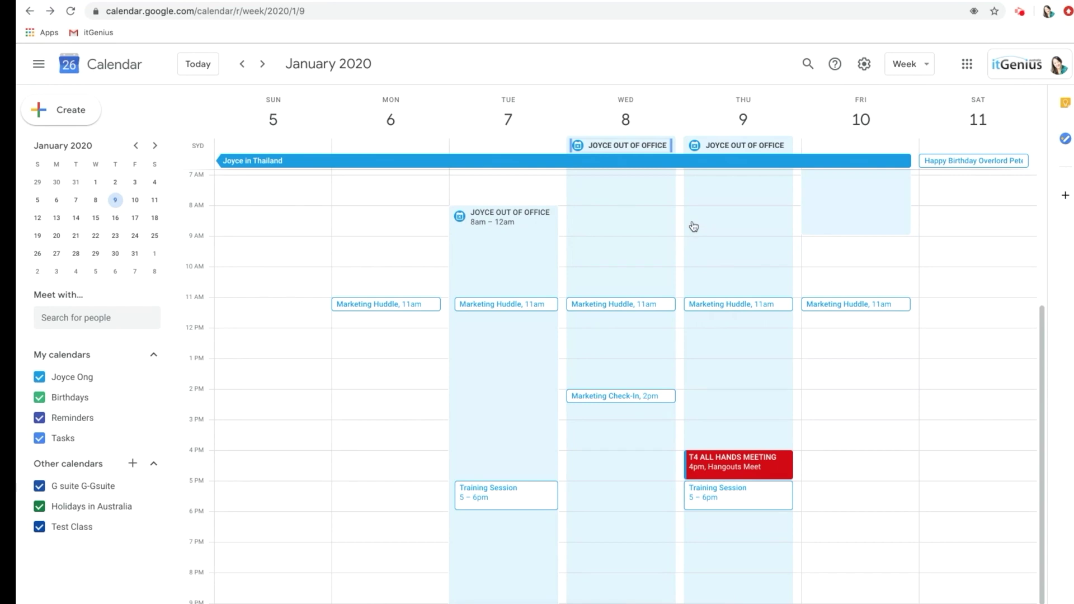
scroll(693, 225, up, 5)
scroll(774, 292, down, 4)
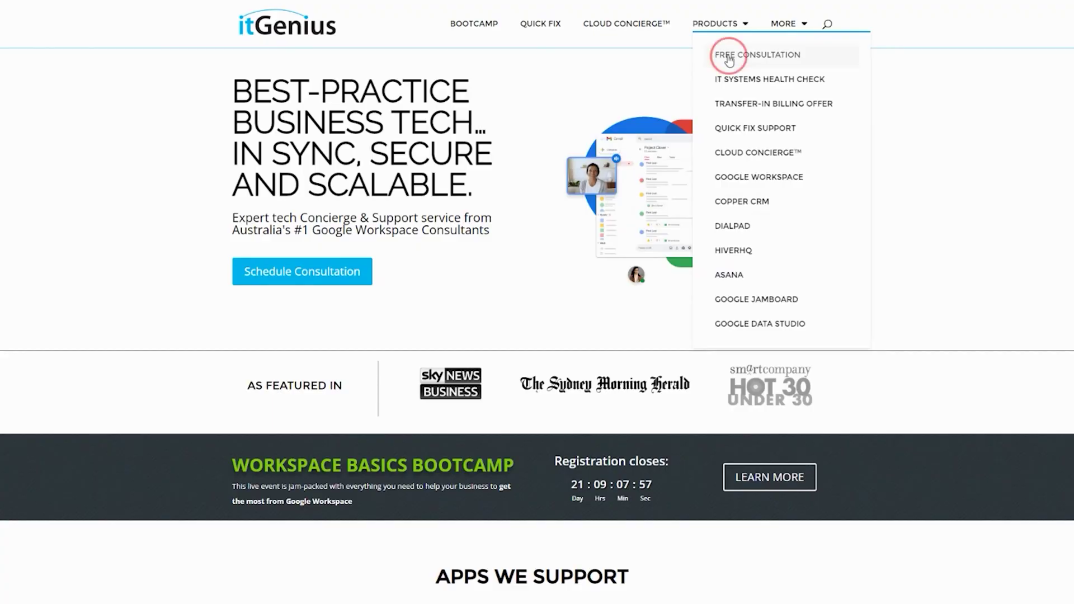
Open the itGenius Free Consultation page
click(729, 55)
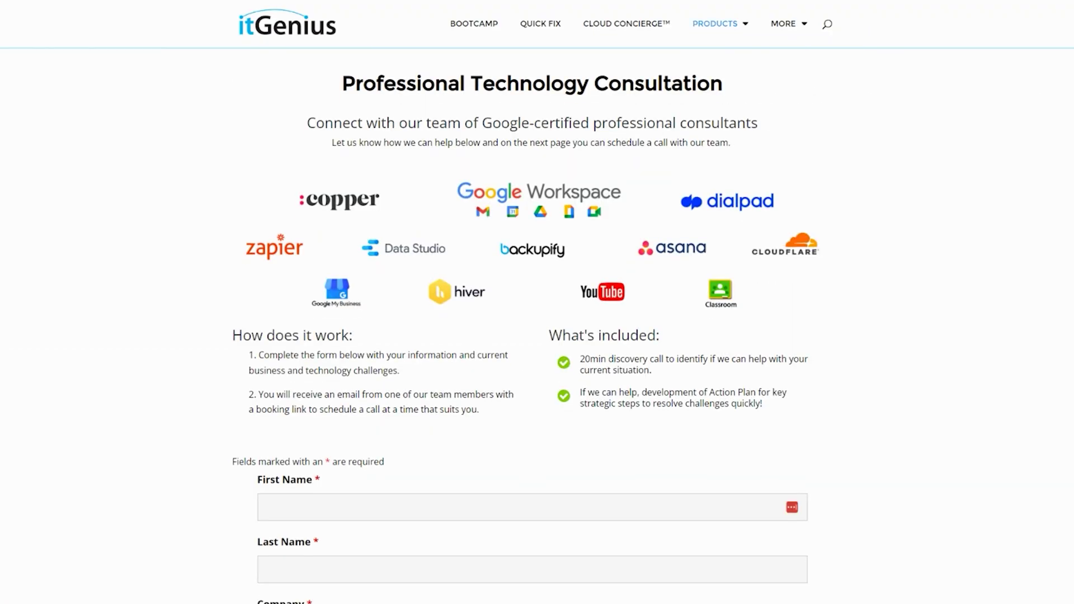